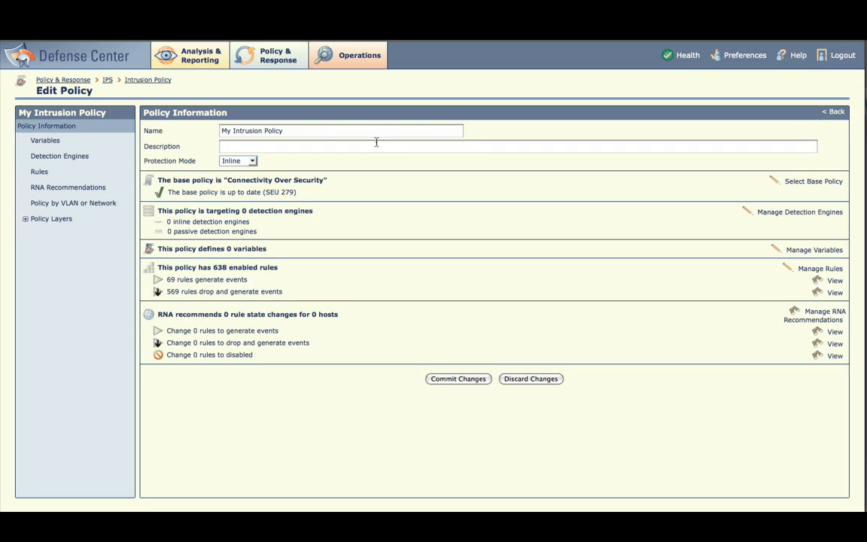
- Rename the intrusion policy as Internal Policy and set its protection mode to Passive
left_click_drag(286, 131, 170, 138)
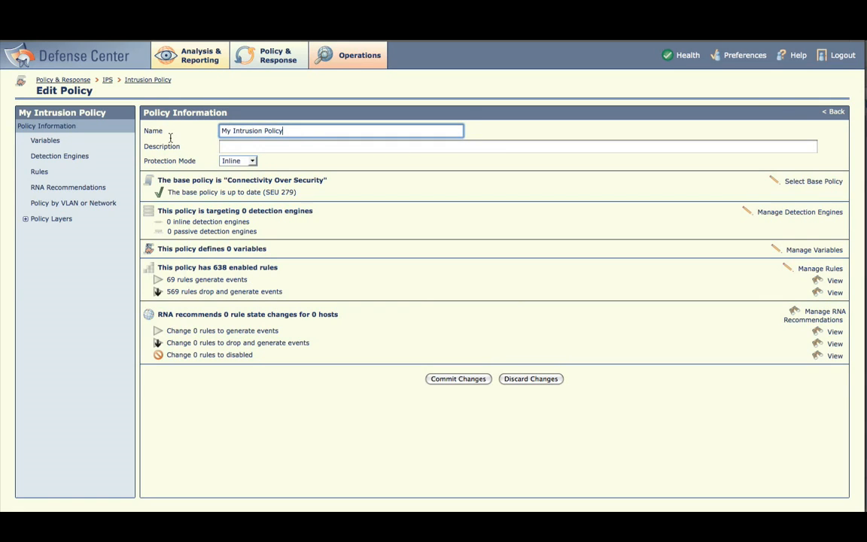
key("BackSpace")
key("BackSpace")
key("BackSpace")
key("BackSpace")
key("BackSpace")
key("BackSpace")
key("BackSpace")
key("BackSpace")
key("BackSpace")
key("BackSpace")
key("BackSpace")
key("BackSpace")
key("BackSpace")
key("BackSpace")
key("BackSpace")
key("BackSpace")
key("BackSpace")
key("BackSpace")
key("BackSpace")
type("Internal Policy")
left_click(250, 161)
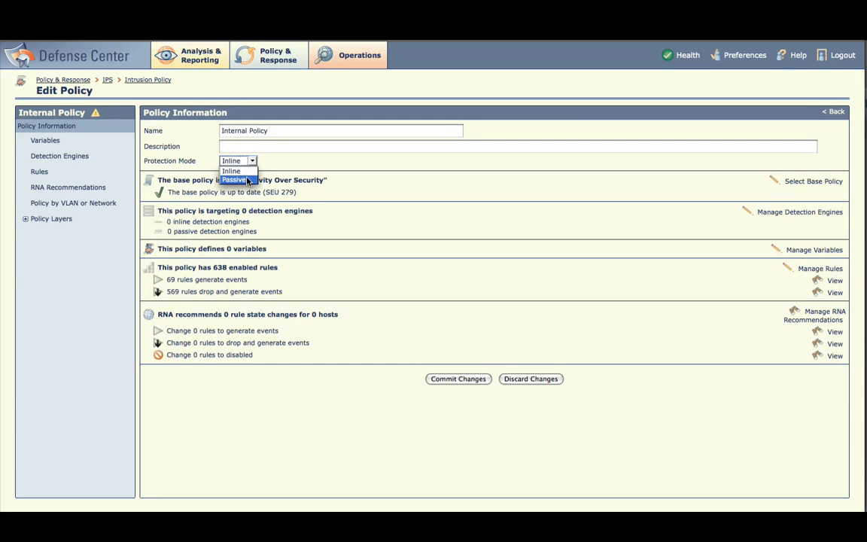
left_click(239, 179)
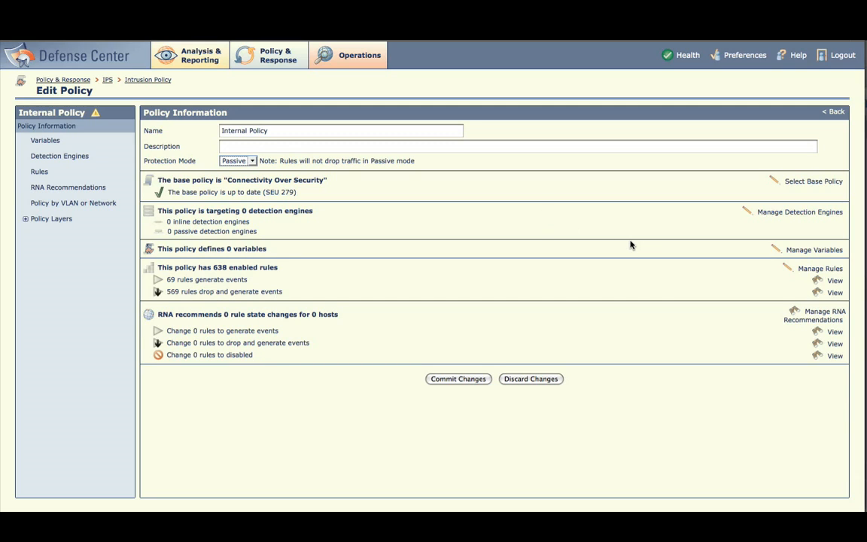
- Add the Sourcefire3D sensor to the policy's detection engines and return to the policy information
left_click(767, 216)
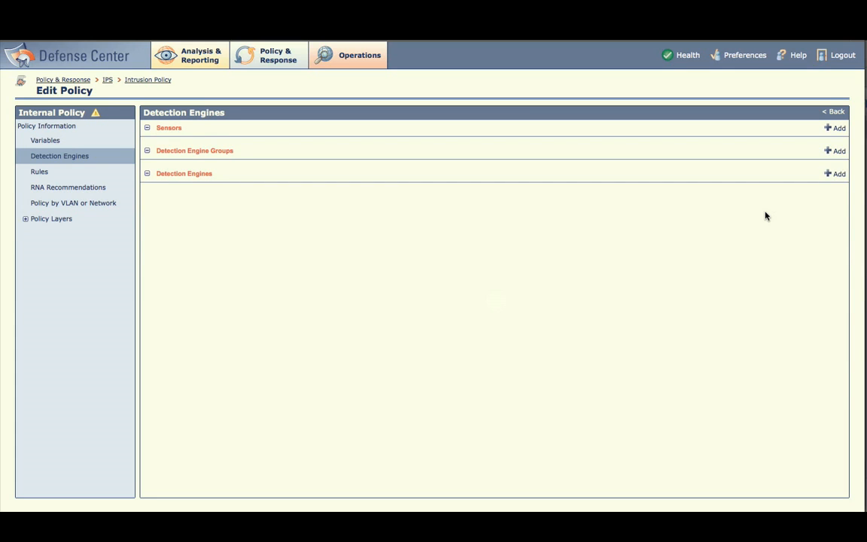
left_click(836, 128)
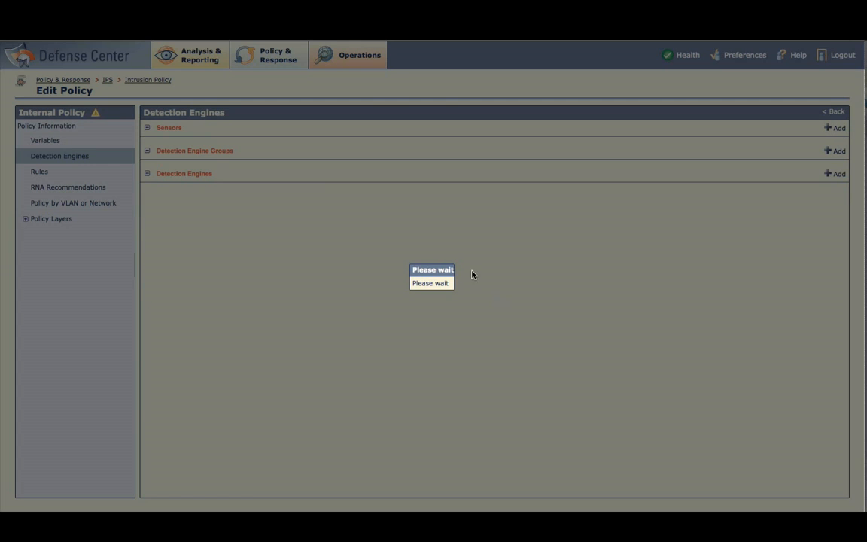
left_click(347, 238)
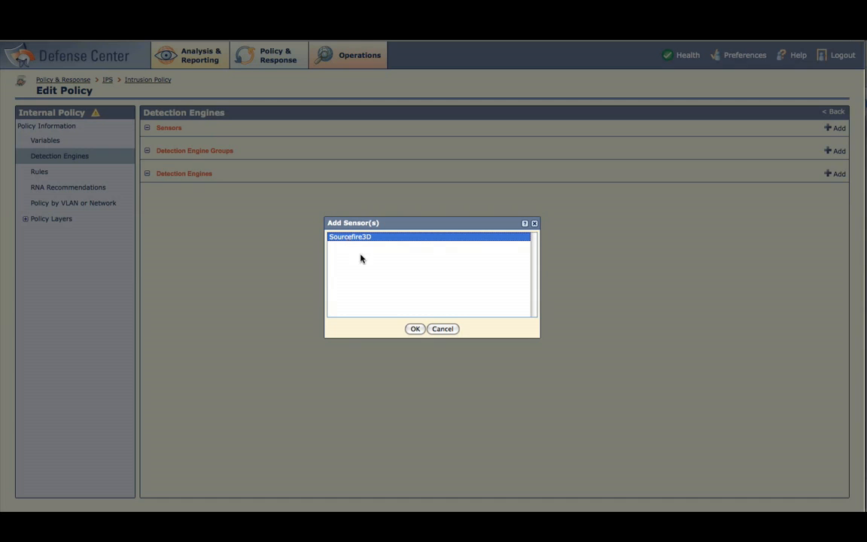
left_click(413, 329)
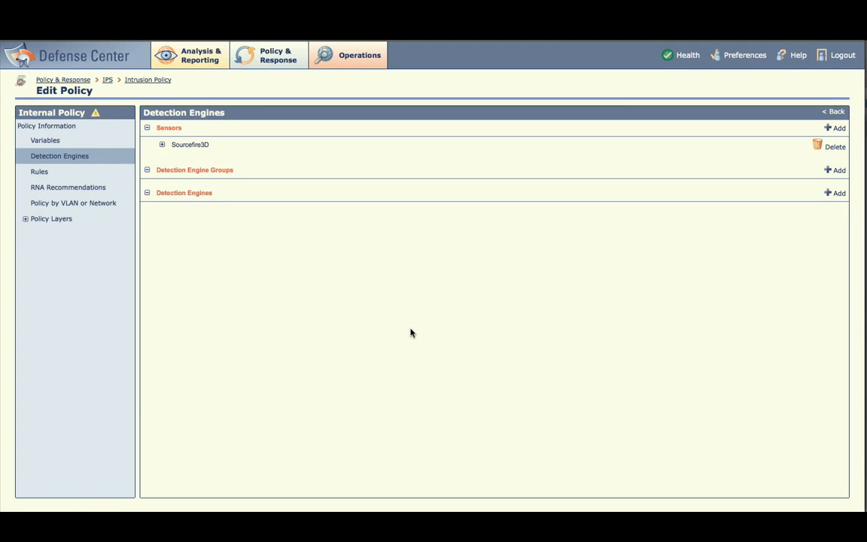
left_click(837, 114)
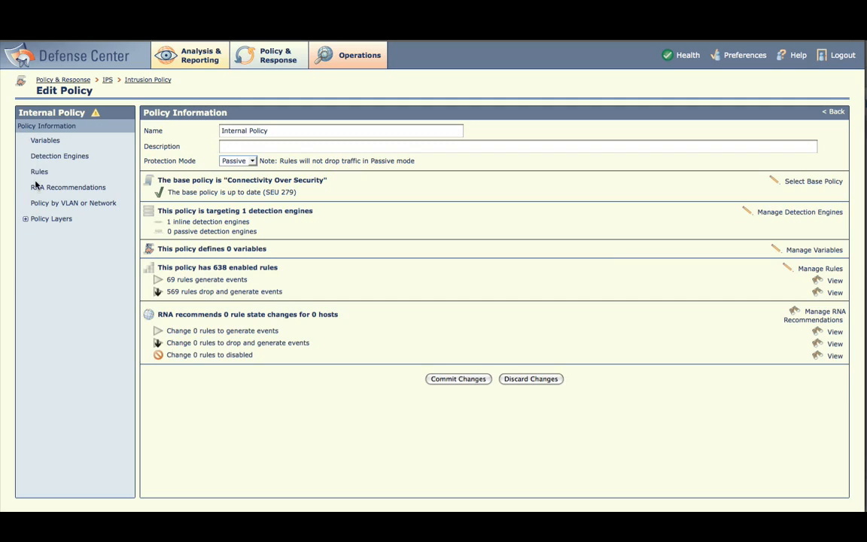
- Add a user layer named Common Settings to Internal Policy and move it below the My Changes layer
left_click(43, 219)
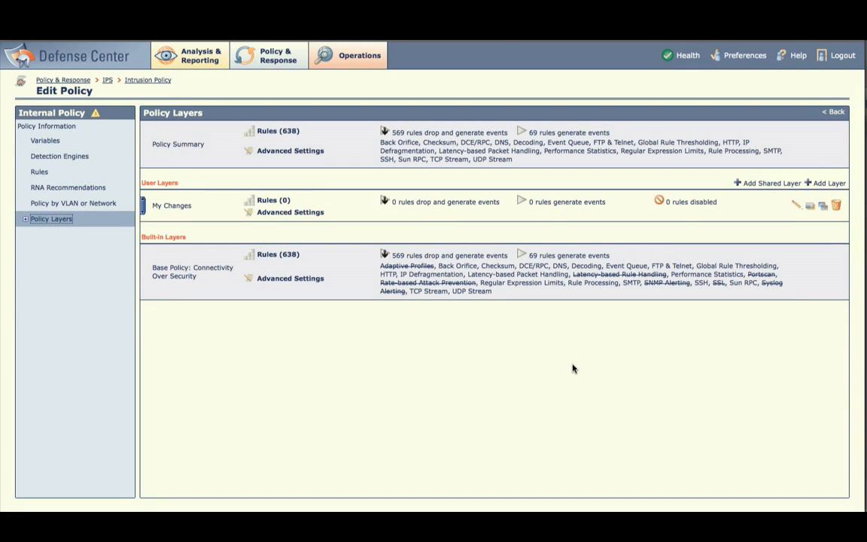
left_click(822, 187)
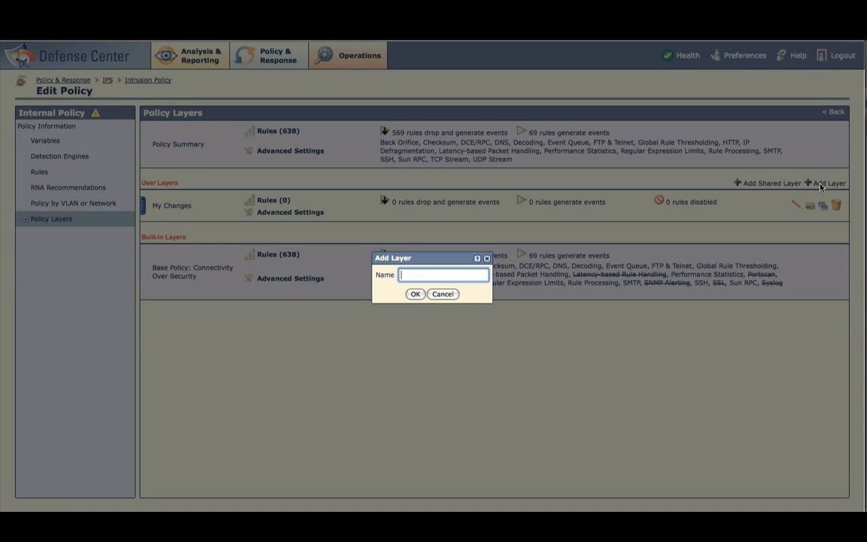
type("Common Settings")
left_click(415, 294)
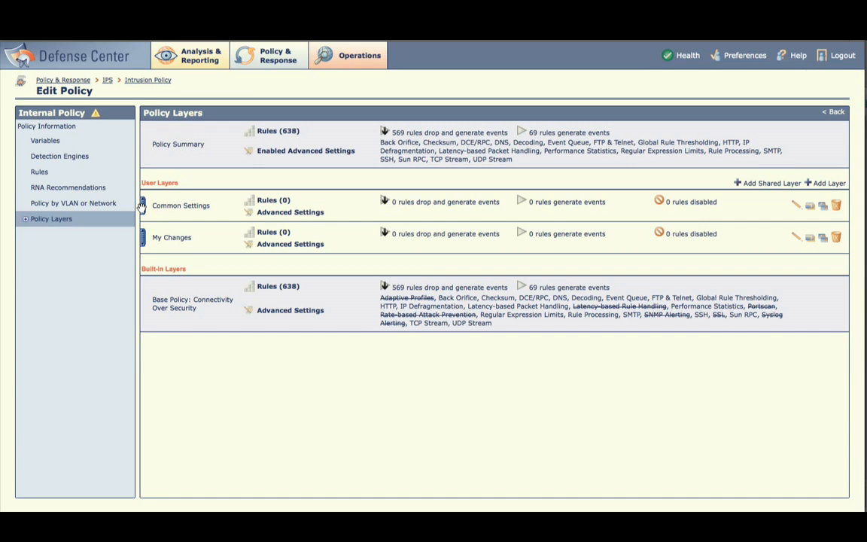
left_click_drag(142, 207, 142, 244)
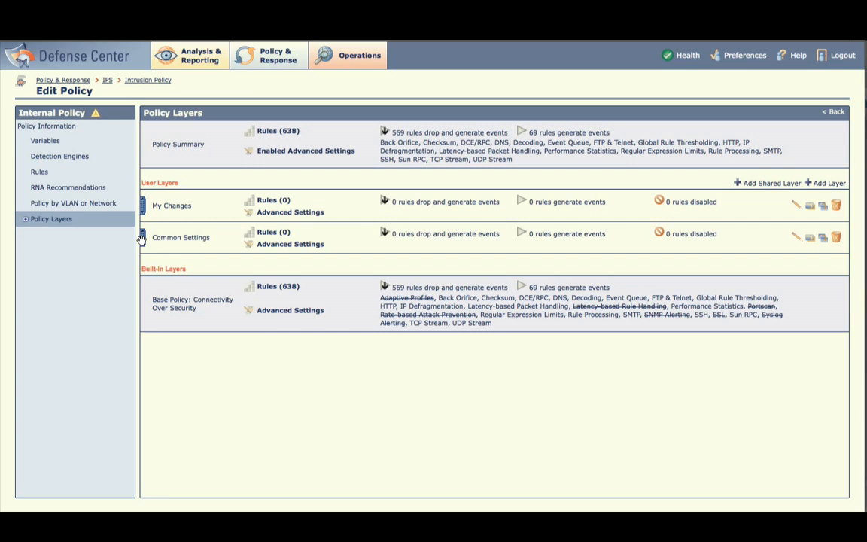
- Allow the Common Settings layer to be used by other policies and commit Internal Policy without a change description
left_click(796, 239)
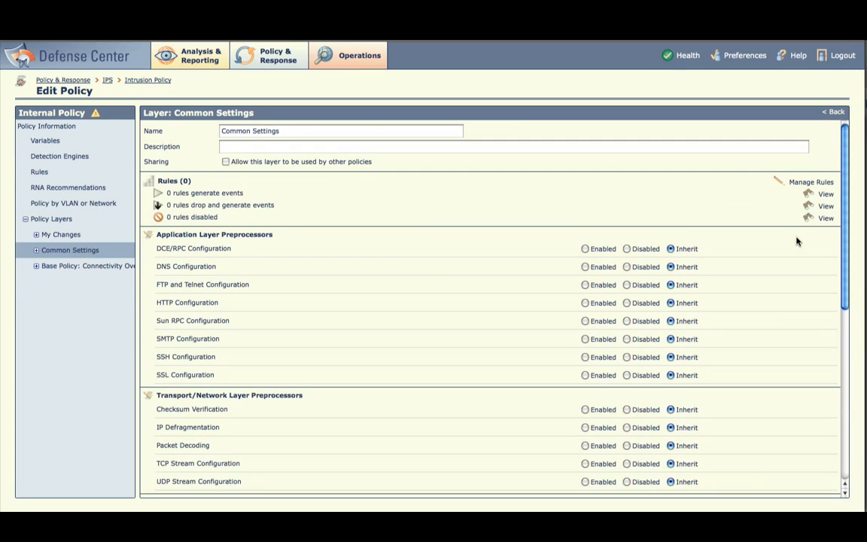
left_click(226, 162)
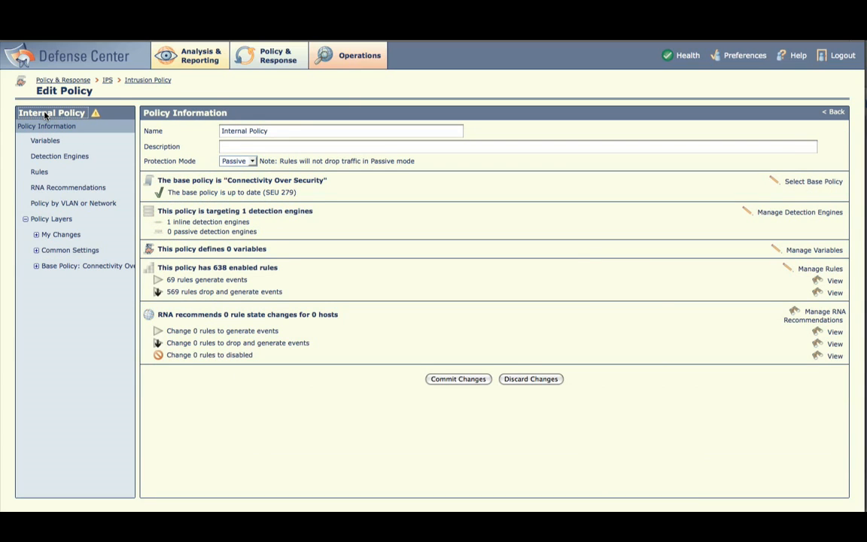
left_click(452, 380)
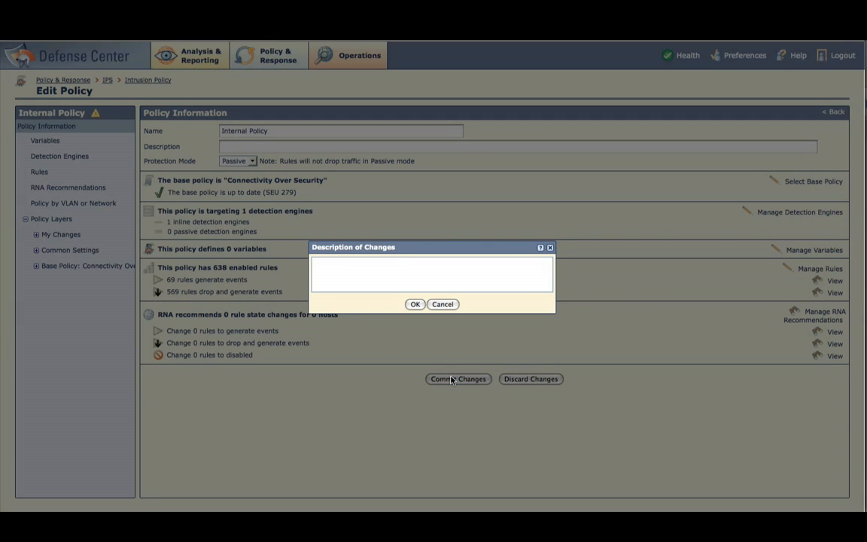
left_click(415, 304)
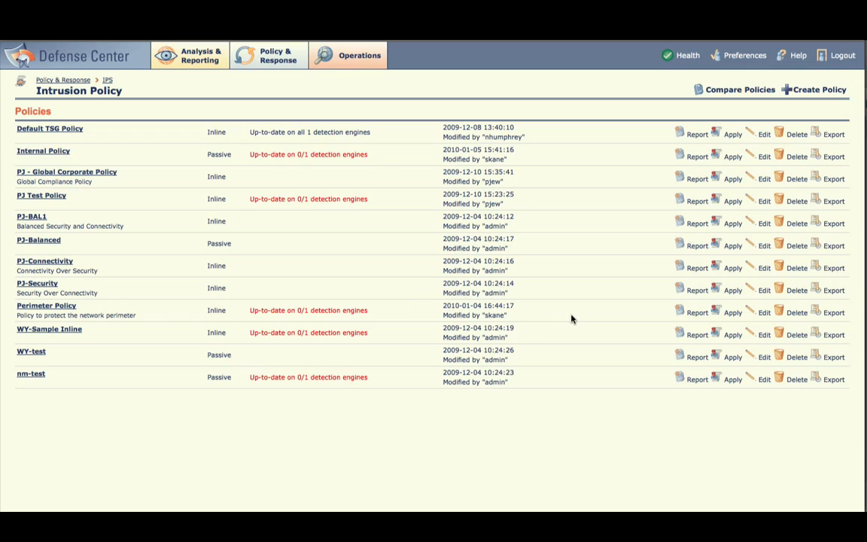
- Add the shared Common Settings layer from Internal Policy to Perimeter Policy and place it below My Changes
left_click(762, 312)
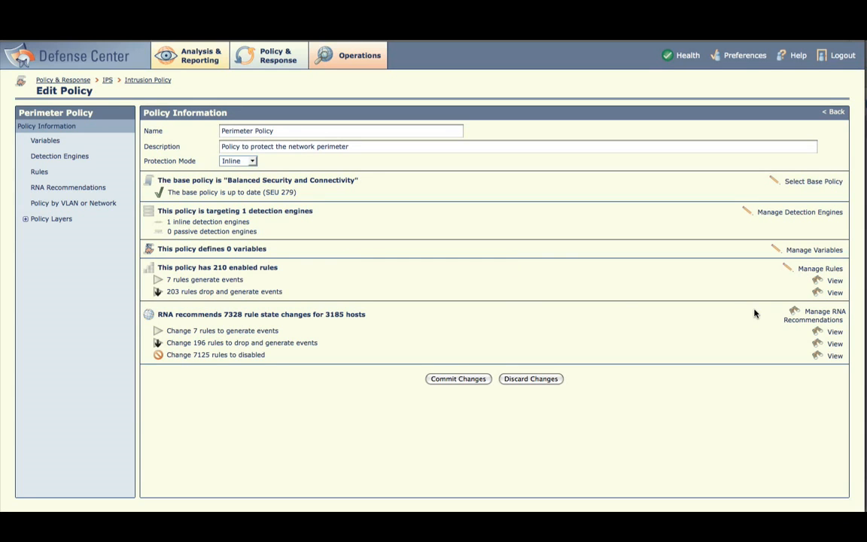
left_click(51, 220)
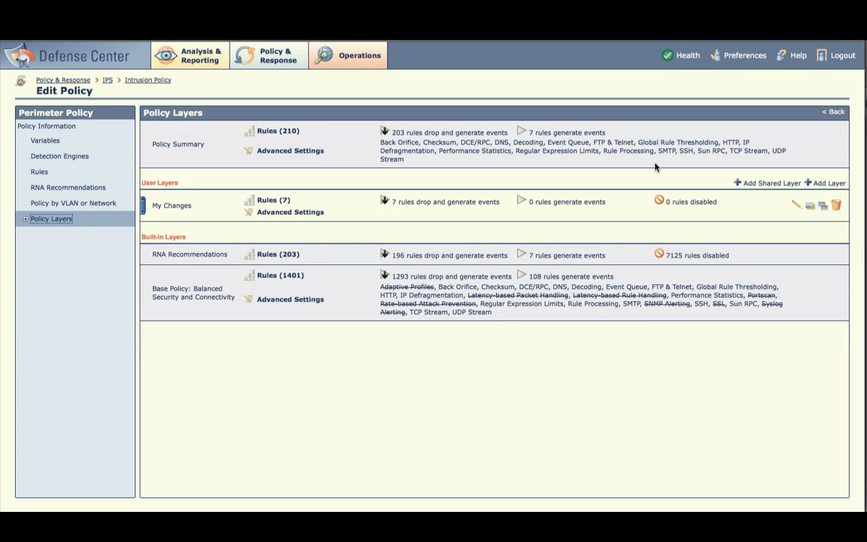
left_click(750, 185)
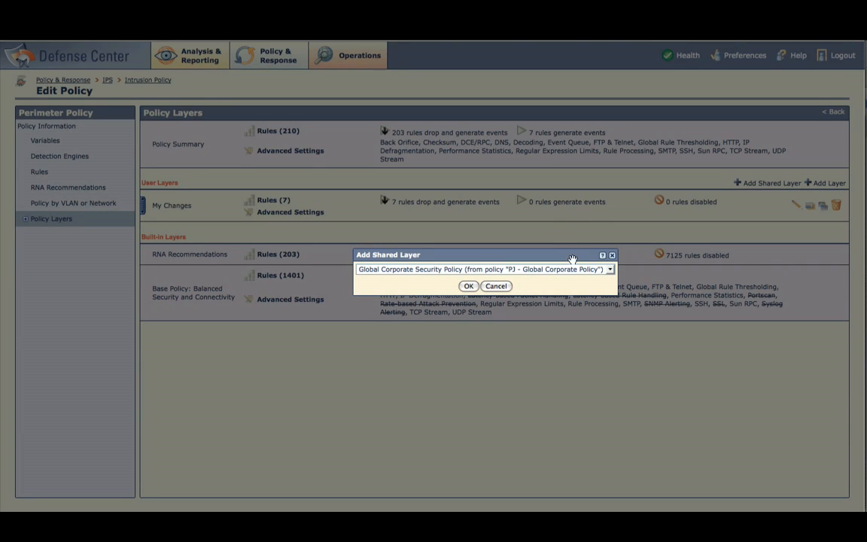
left_click(576, 269)
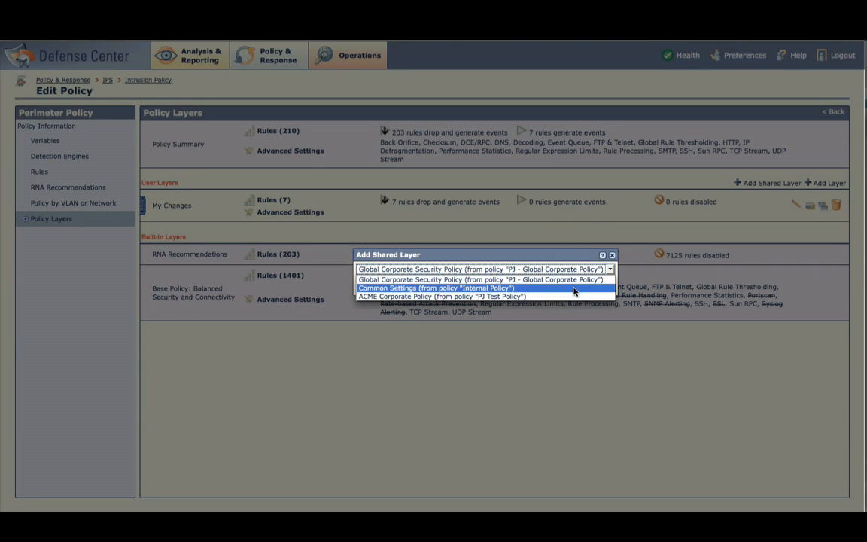
left_click(574, 288)
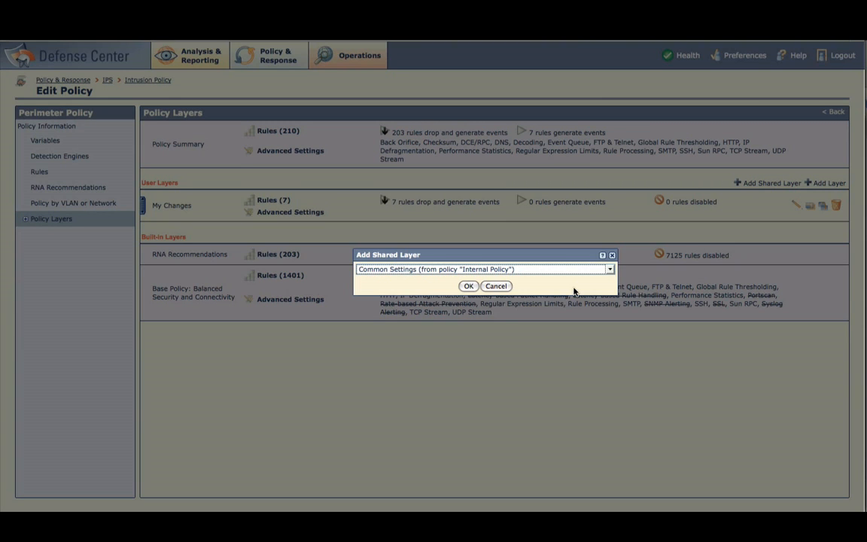
left_click(469, 287)
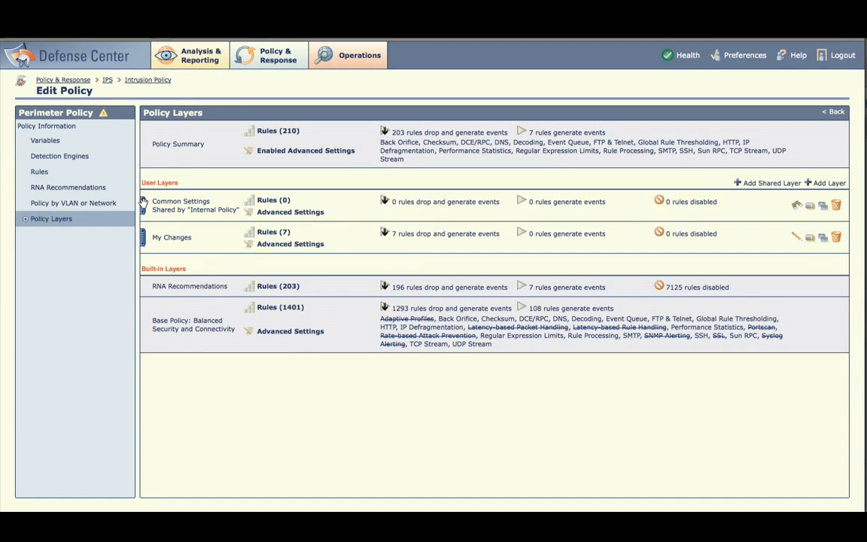
left_click_drag(143, 204, 144, 247)
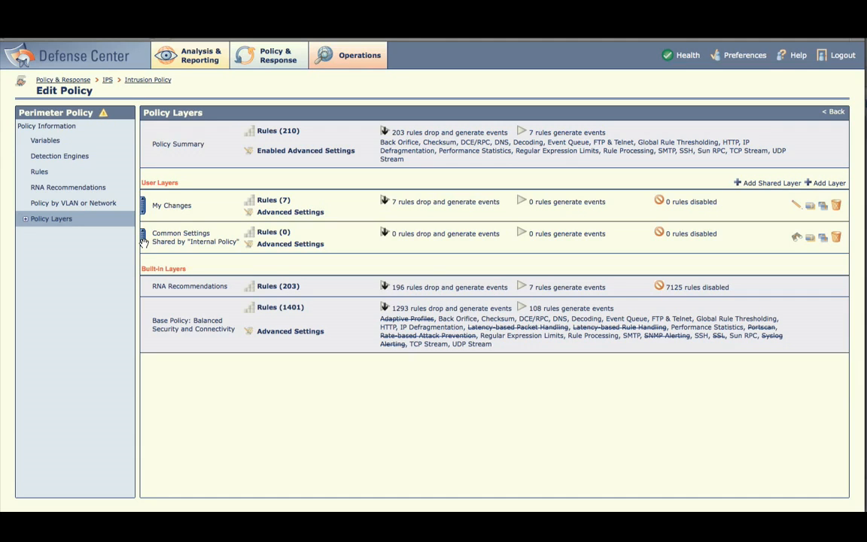
- Commit the changes to Perimeter Policy without a change description
left_click(67, 116)
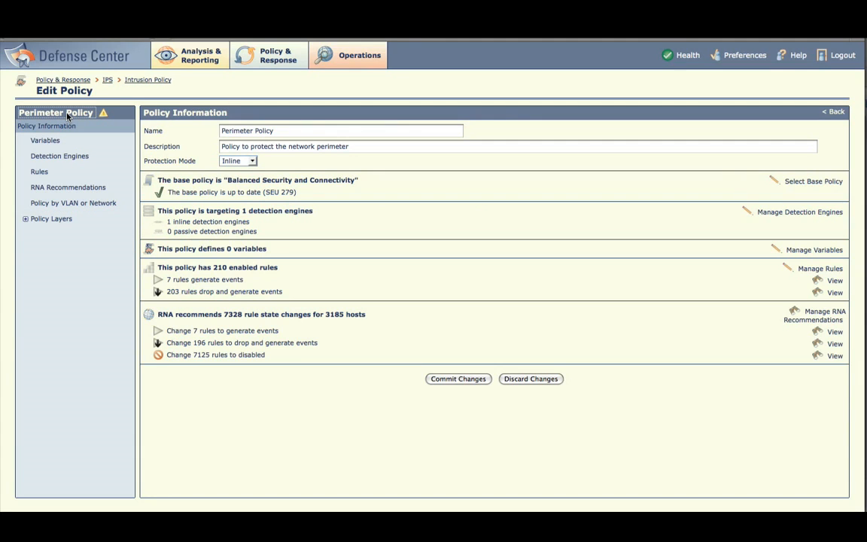
left_click(455, 380)
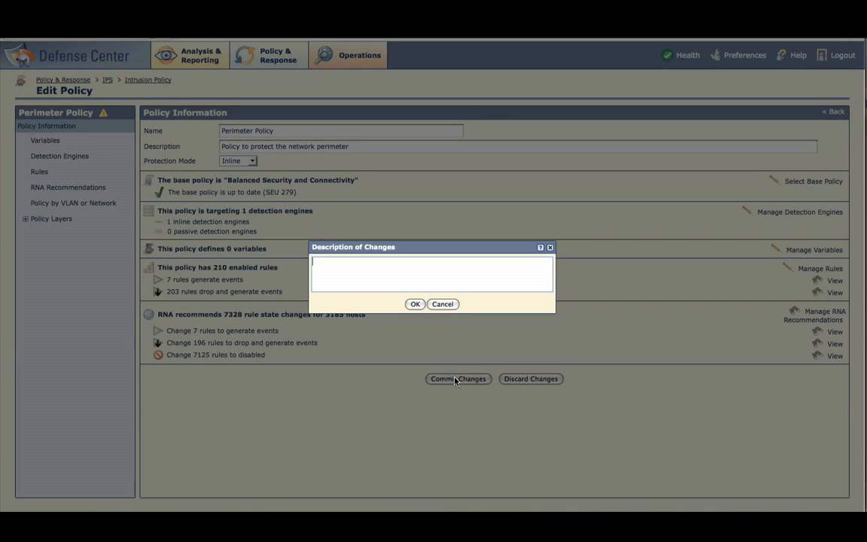
left_click(415, 305)
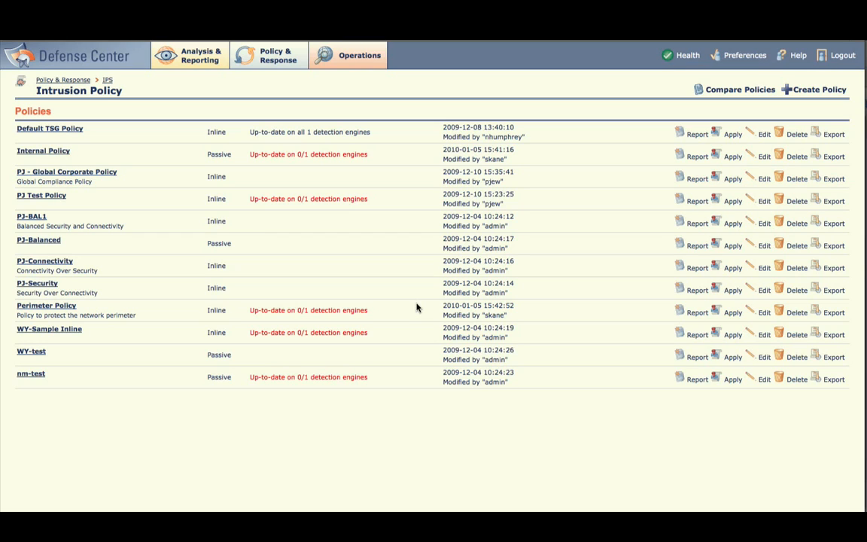
- Open Internal Policy for editing and show its rules for the Common Settings layer
left_click(762, 157)
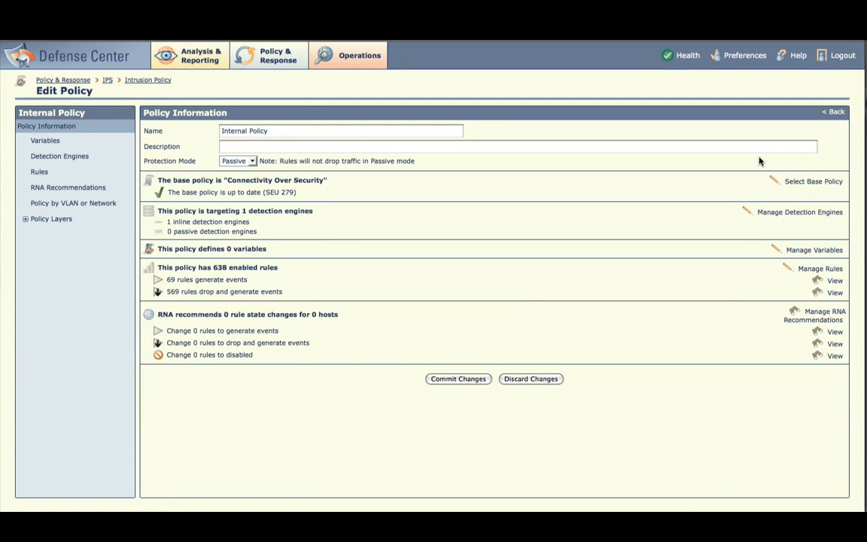
left_click(813, 273)
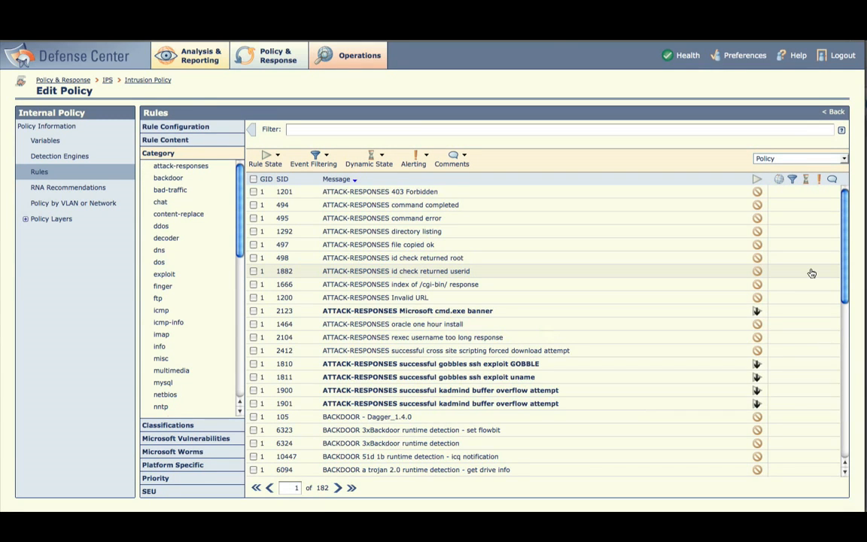
left_click(792, 159)
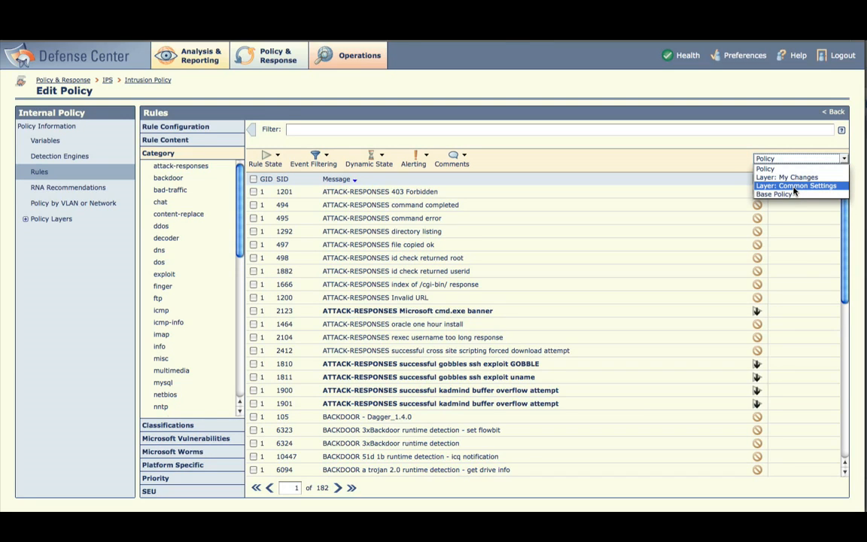
left_click(793, 186)
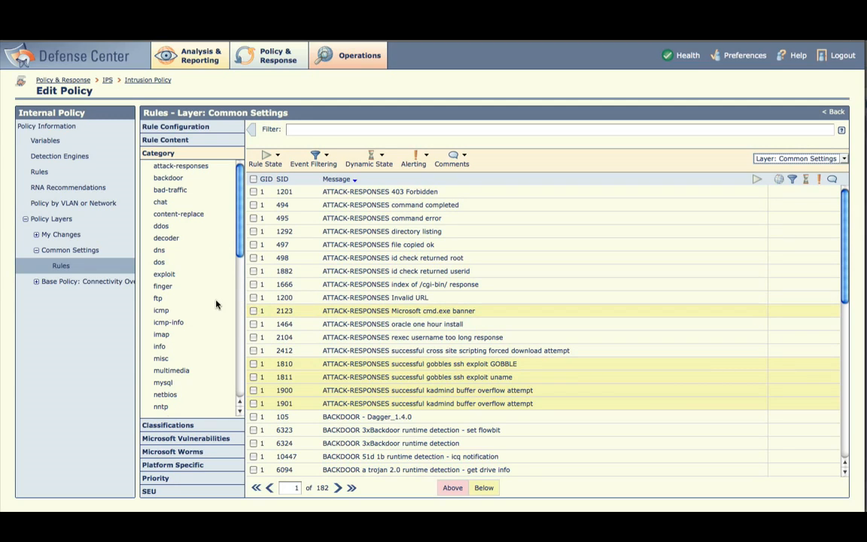
- Filter the Common Settings layer's rules to the p2p category and set all of them to Drop and Generate Events
left_click(241, 320)
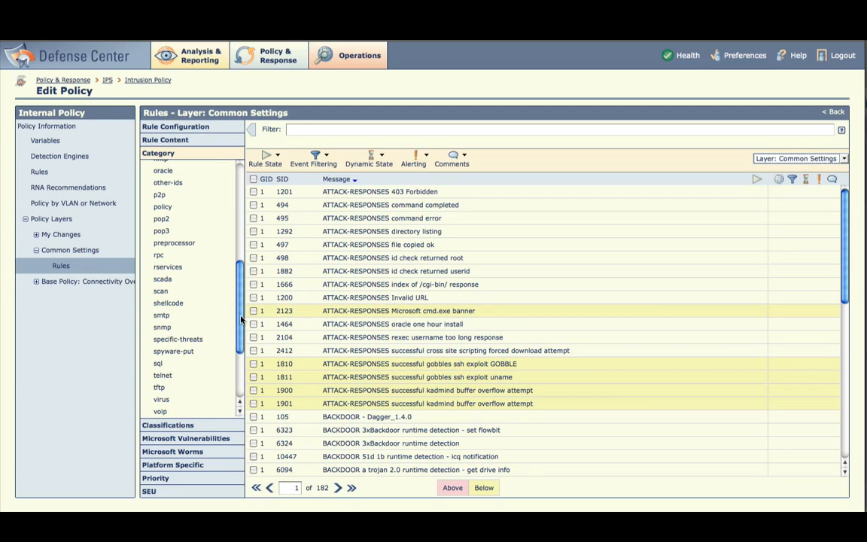
left_click(160, 196)
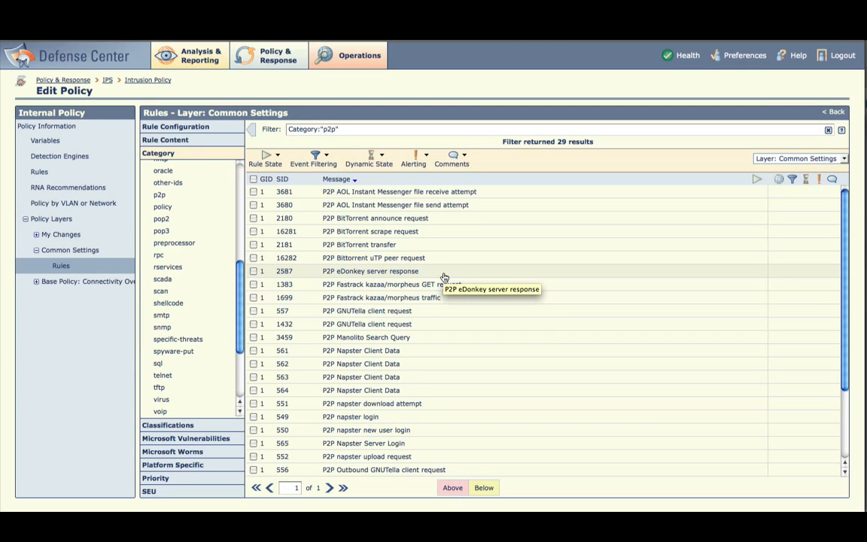
left_click(254, 180)
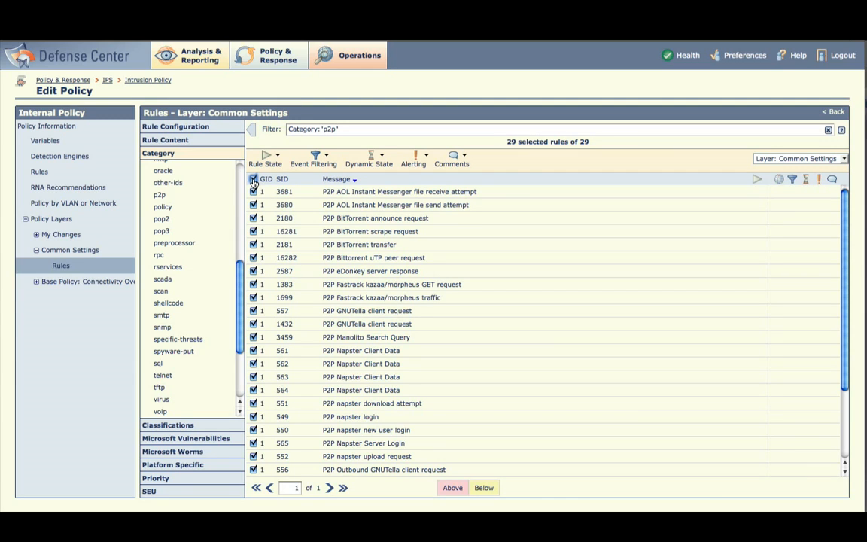
left_click(271, 160)
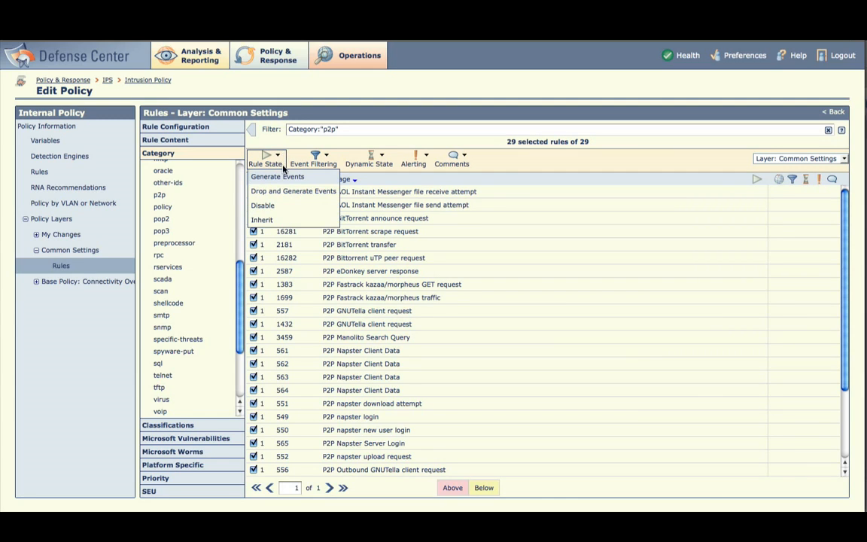
left_click(291, 191)
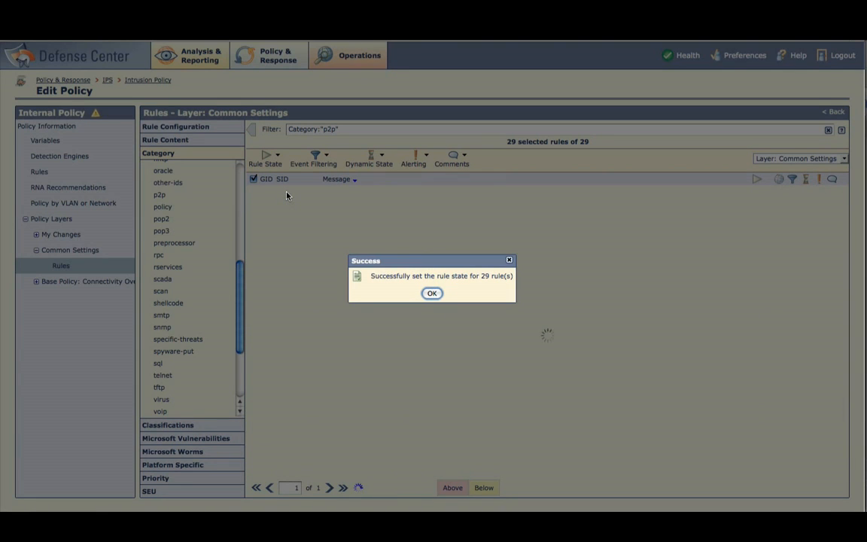
- Review Internal Policy's layer summary and commit its changes without a description, accepting that Perimeter Policy is affected
left_click(432, 294)
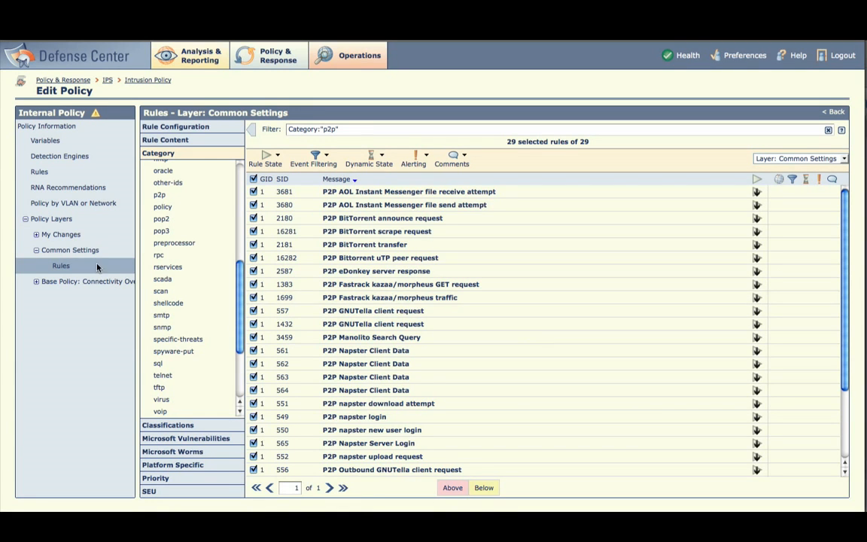
left_click(43, 224)
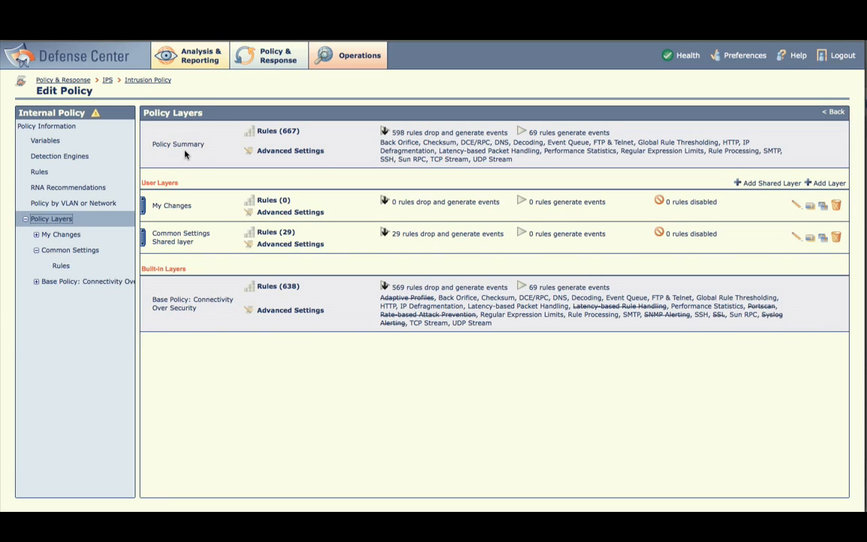
left_click(45, 113)
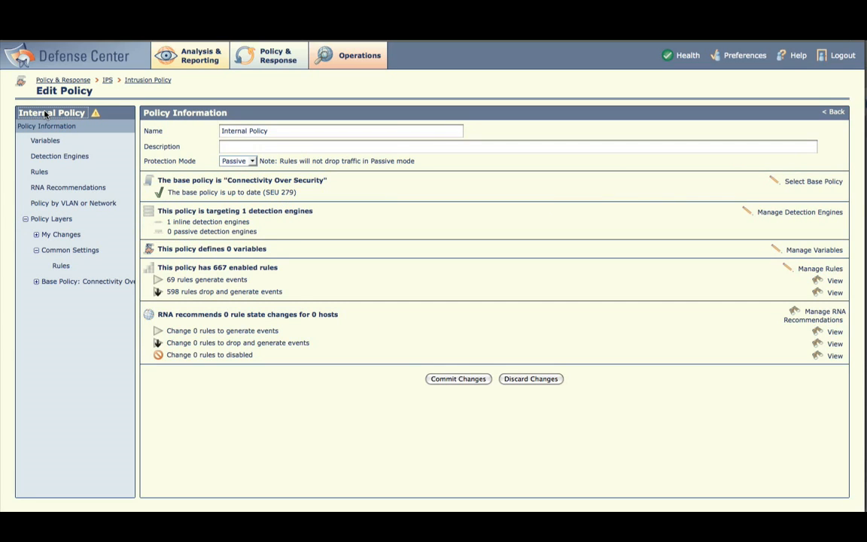
left_click(457, 380)
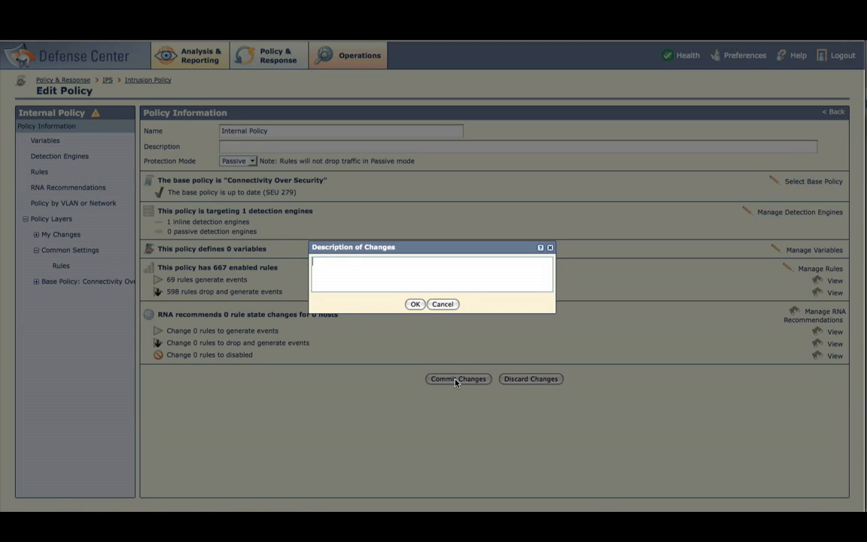
left_click(415, 304)
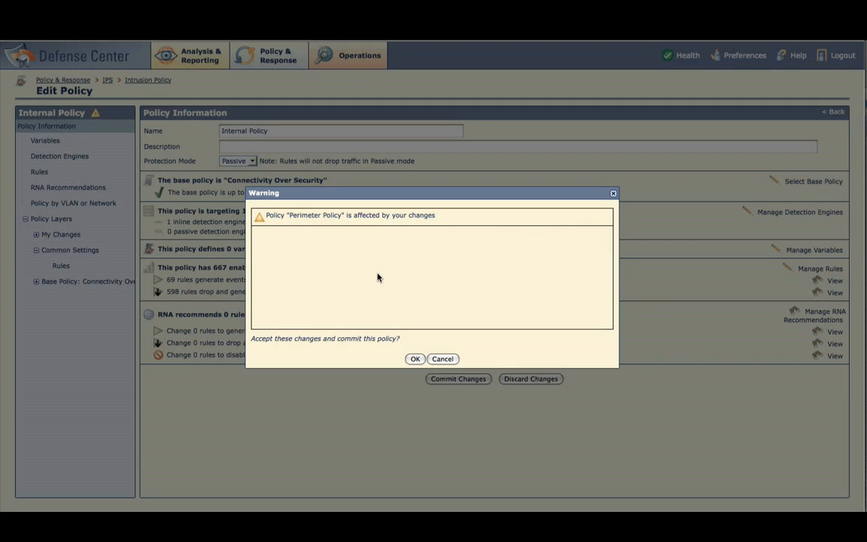
left_click(414, 359)
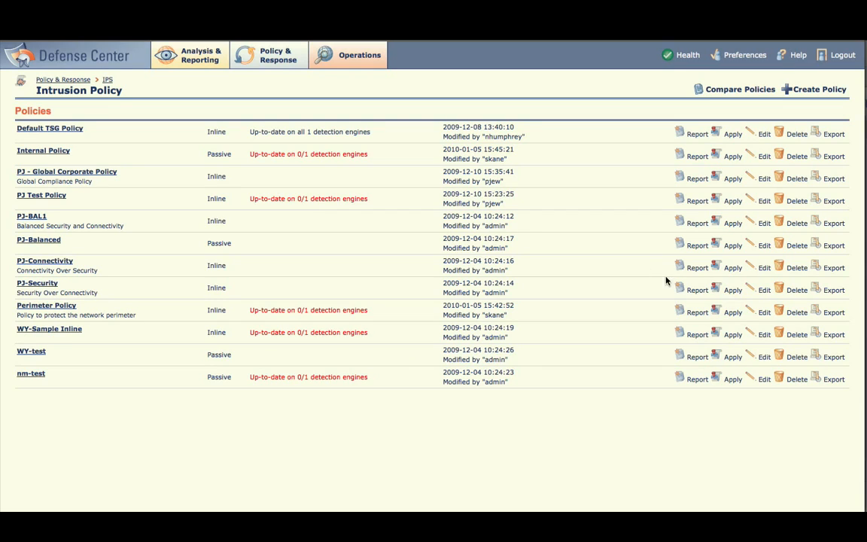
- Apply Perimeter Policy to its targeted detection engine using Quick Apply
left_click(733, 313)
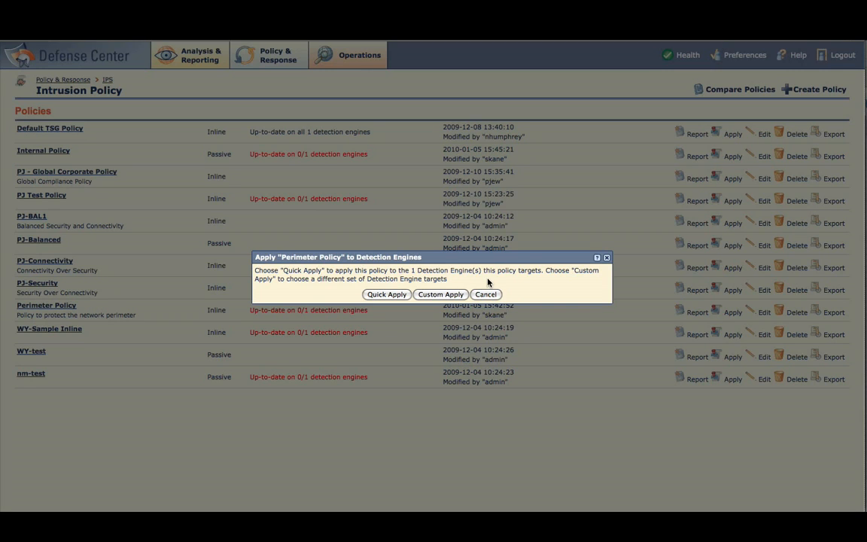
left_click(386, 295)
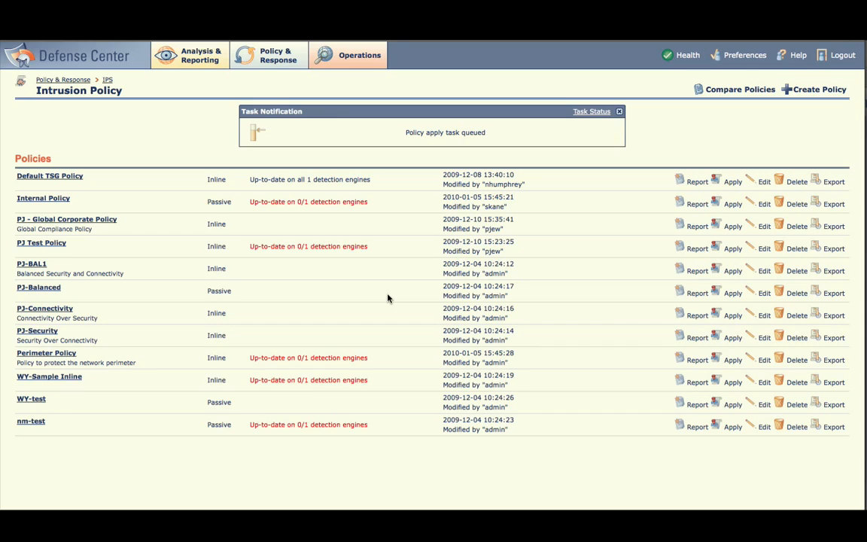
- Open Perimeter Policy for editing and enable Policy by VLAN or Network
left_click(764, 362)
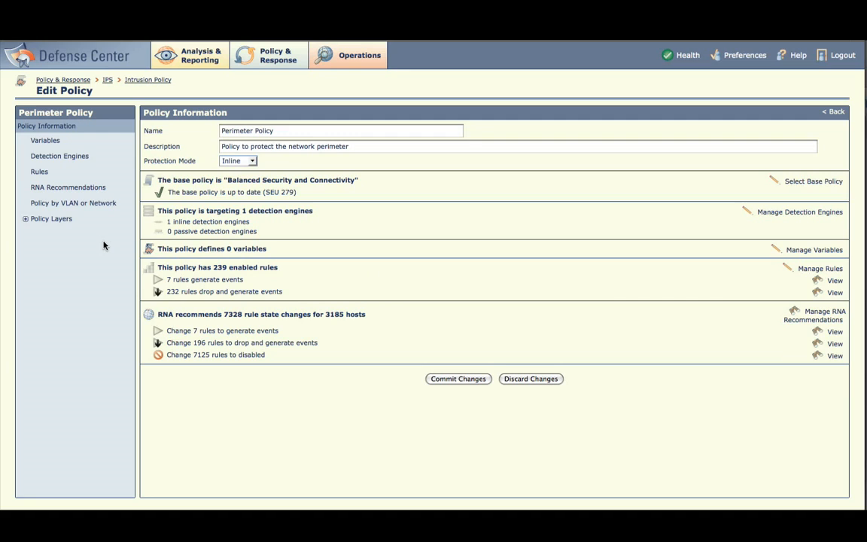
left_click(77, 205)
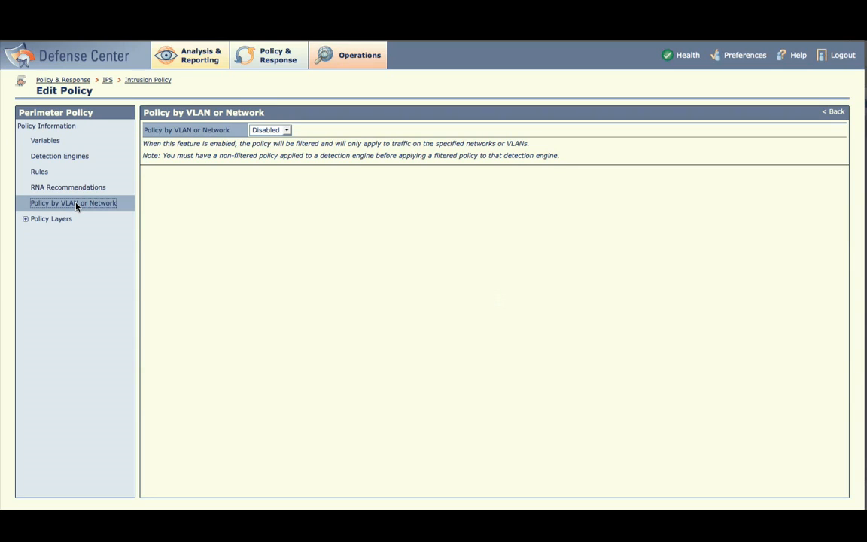
left_click(269, 132)
left_click(267, 150)
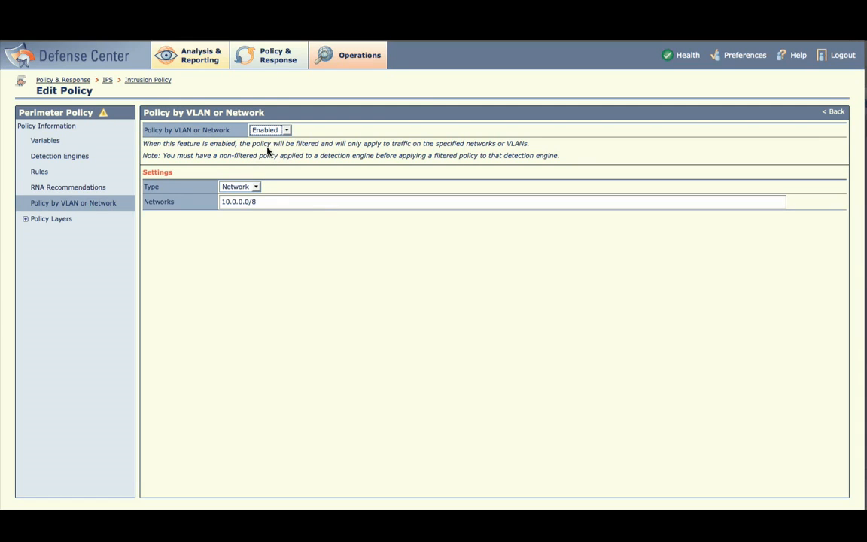